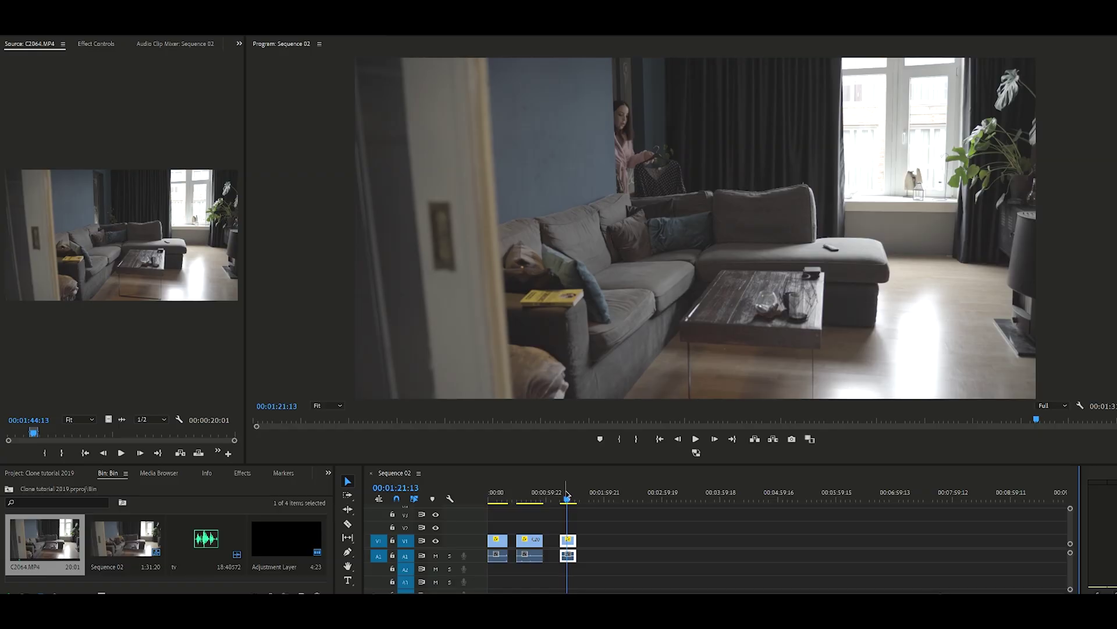
Move the middle take onto V2/A2 above the first take and fit the sequence in the timeline
left_click_drag(527, 538, 532, 569)
left_click_drag(567, 503, 488, 504)
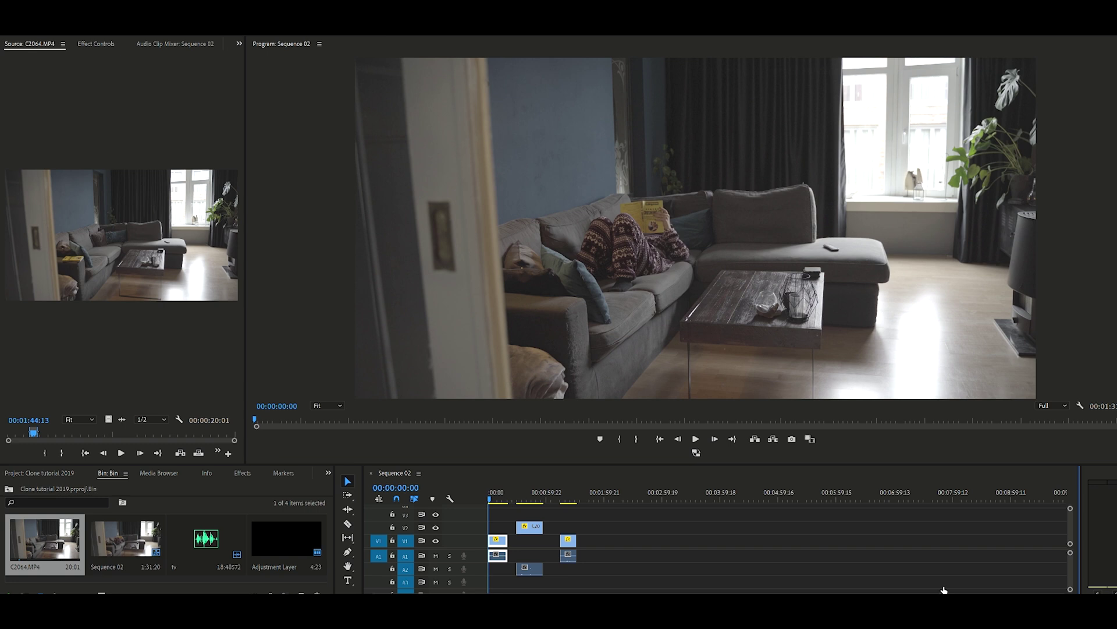
key("backslash")
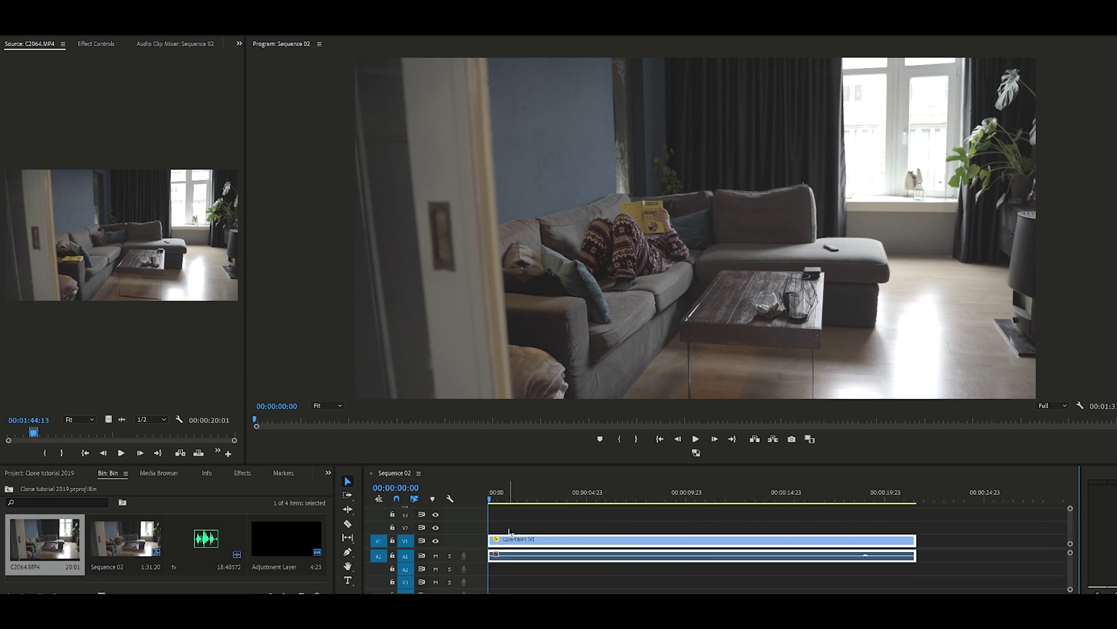
Play the sequence and add a marker at the key moment on the first take
key("space")
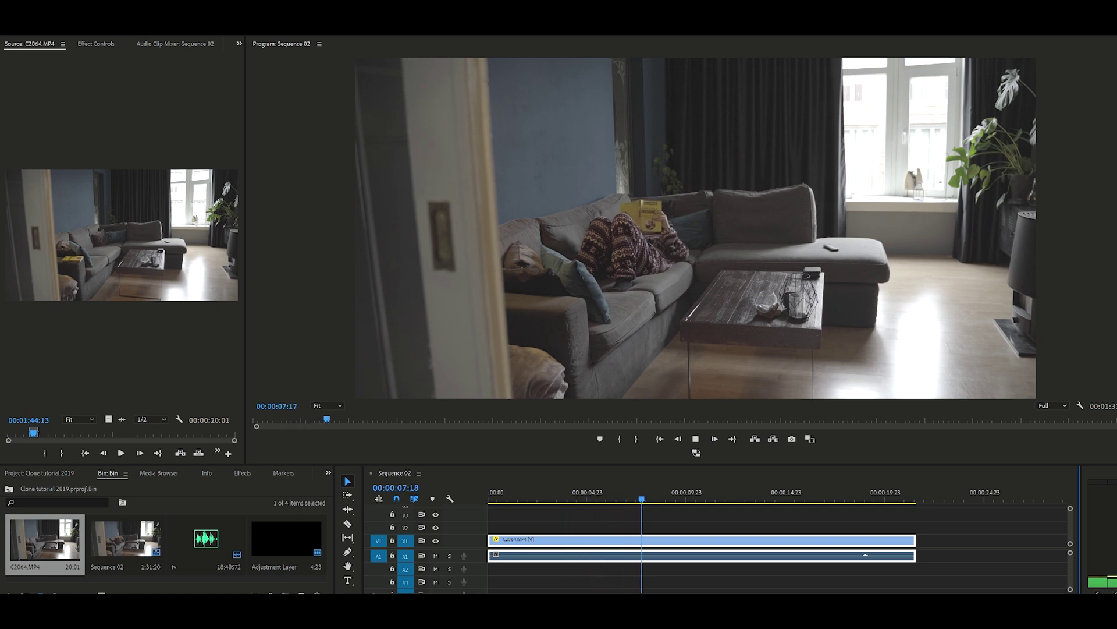
key("space")
left_click_drag(693, 493, 676, 493)
key("m")
key("space")
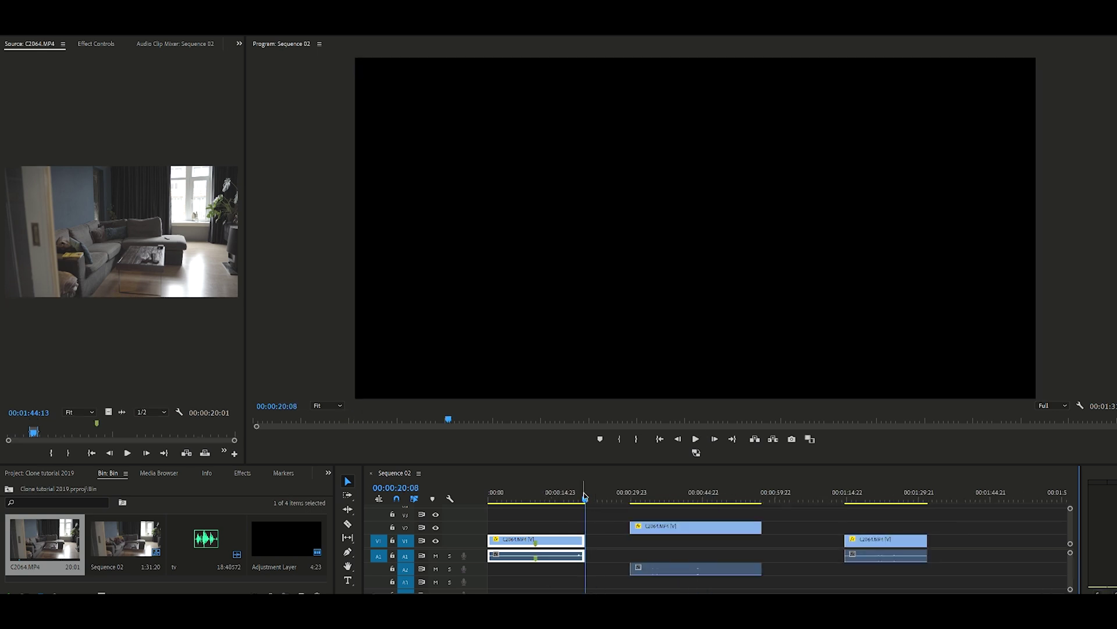
left_click_drag(588, 494, 686, 492)
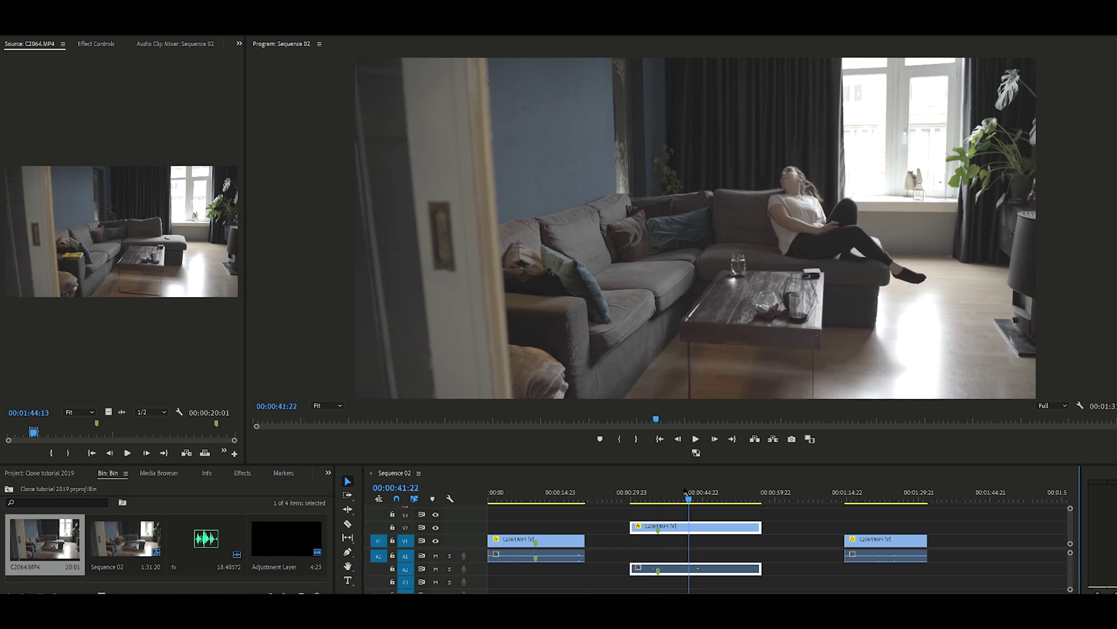
Add a marker at the matching moment in the second take
key("space")
left_click_drag(692, 499, 696, 493)
key("m")
key("space")
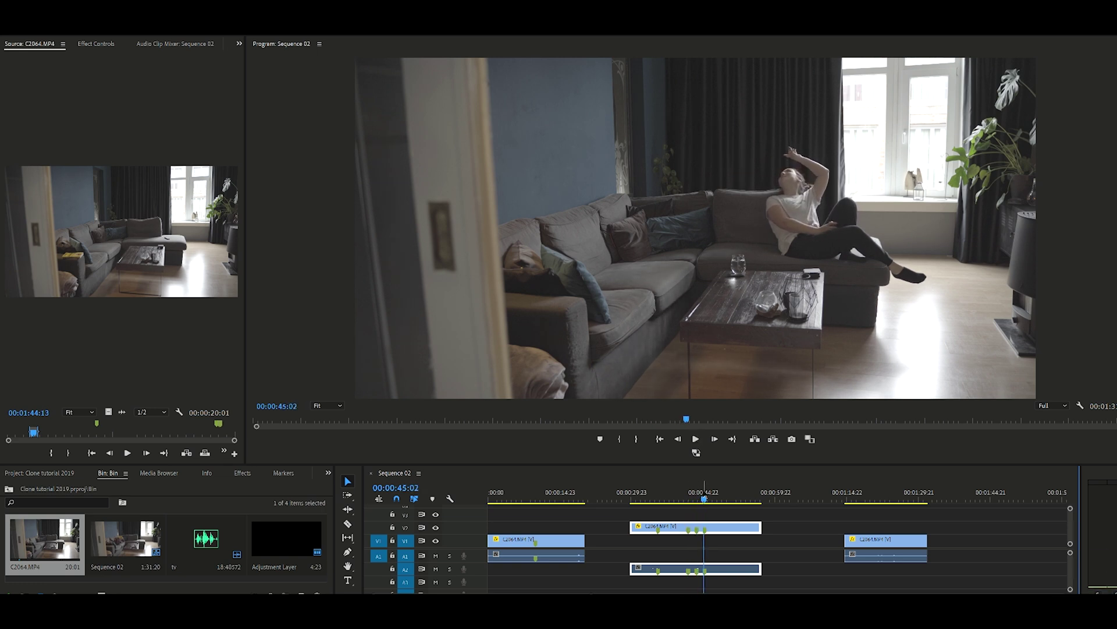
Trim the second take's out point and preview the third take
left_click_drag(704, 498, 752, 500)
left_click_drag(761, 526, 752, 526)
left_click(844, 499)
left_click_drag(843, 499, 893, 495)
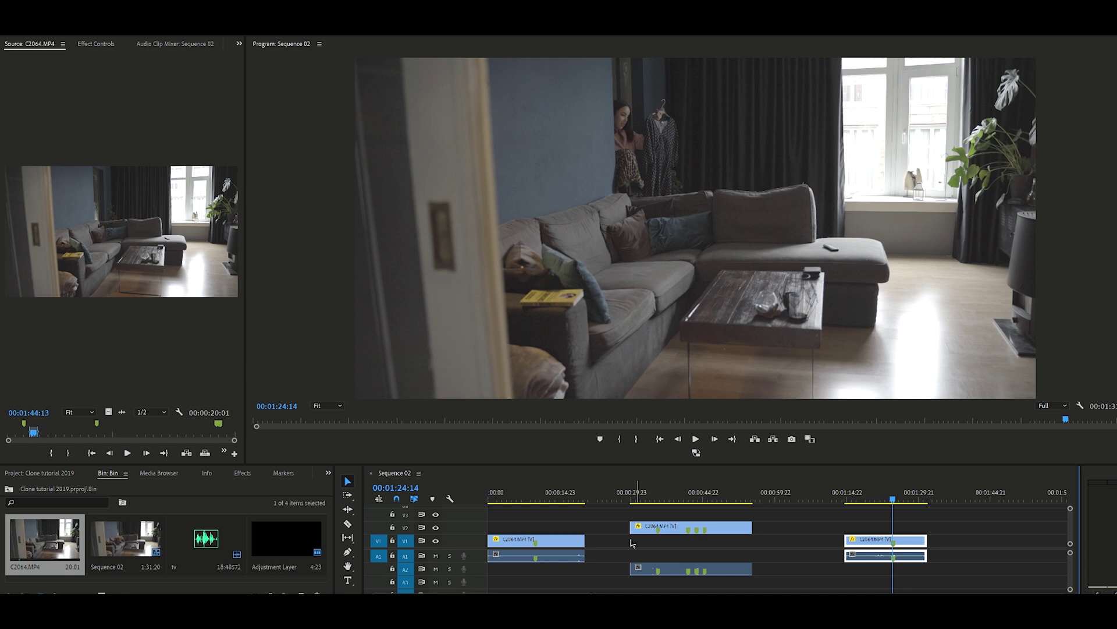
Slide the second take left so it overlaps the first take, and play the overlap
left_click(531, 498)
left_click_drag(666, 526, 545, 520)
left_click_drag(592, 593, 518, 592)
key("space")
key("space")
left_click_drag(610, 525, 604, 522)
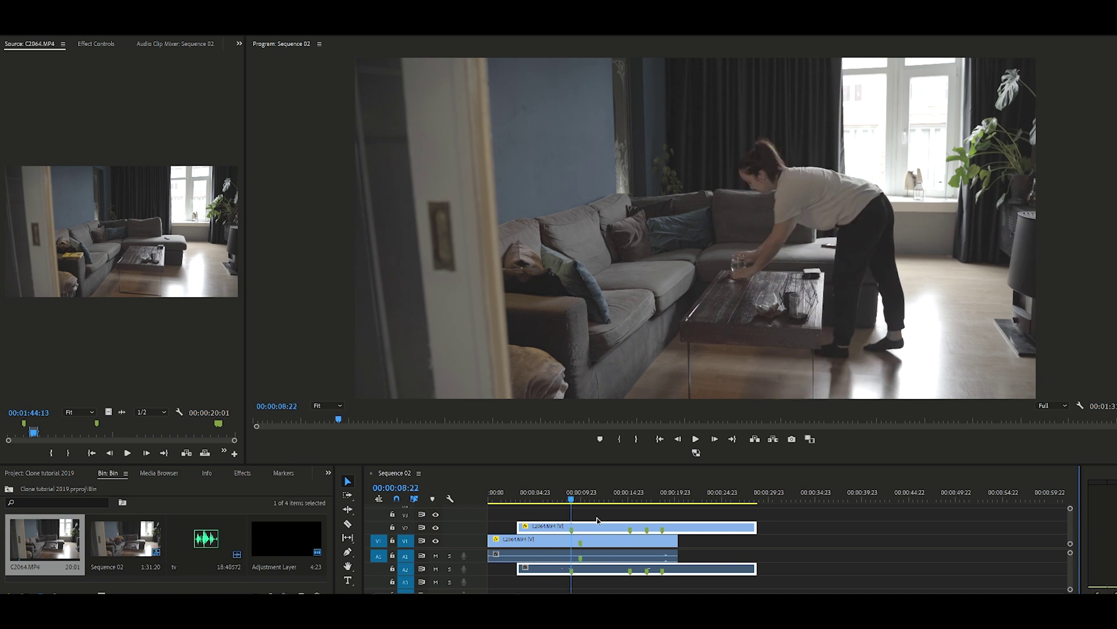
Zoom in and nudge the V2 take earlier until its marker lines up with the first take's
key("equal")
key("equal")
key("equal")
key("equal")
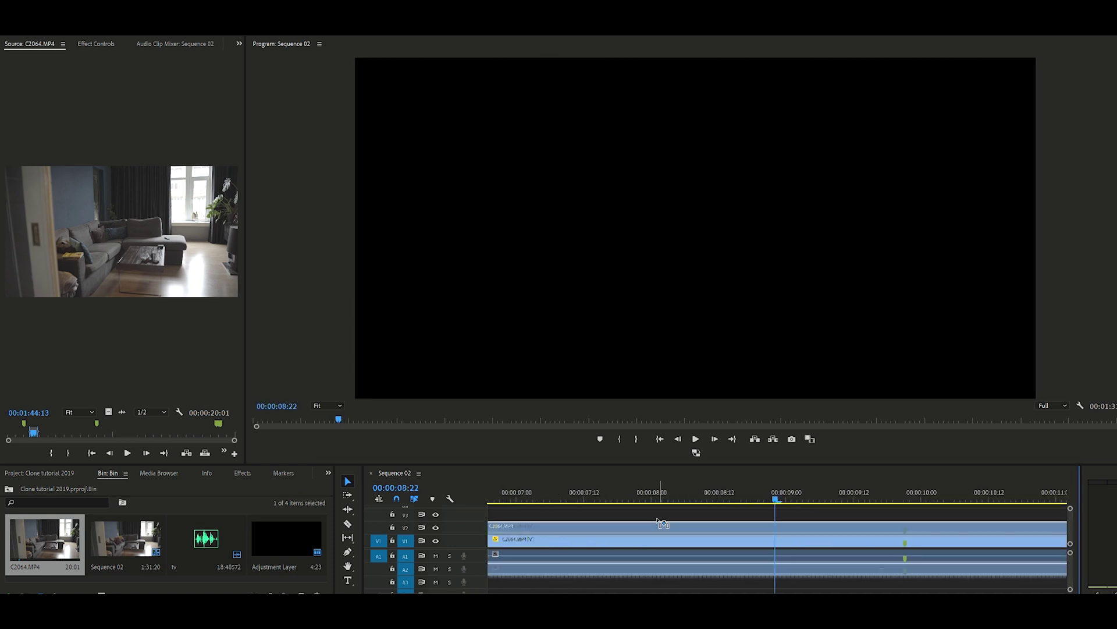
left_click_drag(657, 521, 646, 521)
left_click(771, 494)
key("space")
key("space")
left_click_drag(838, 525, 793, 526)
left_click(720, 501)
key("space")
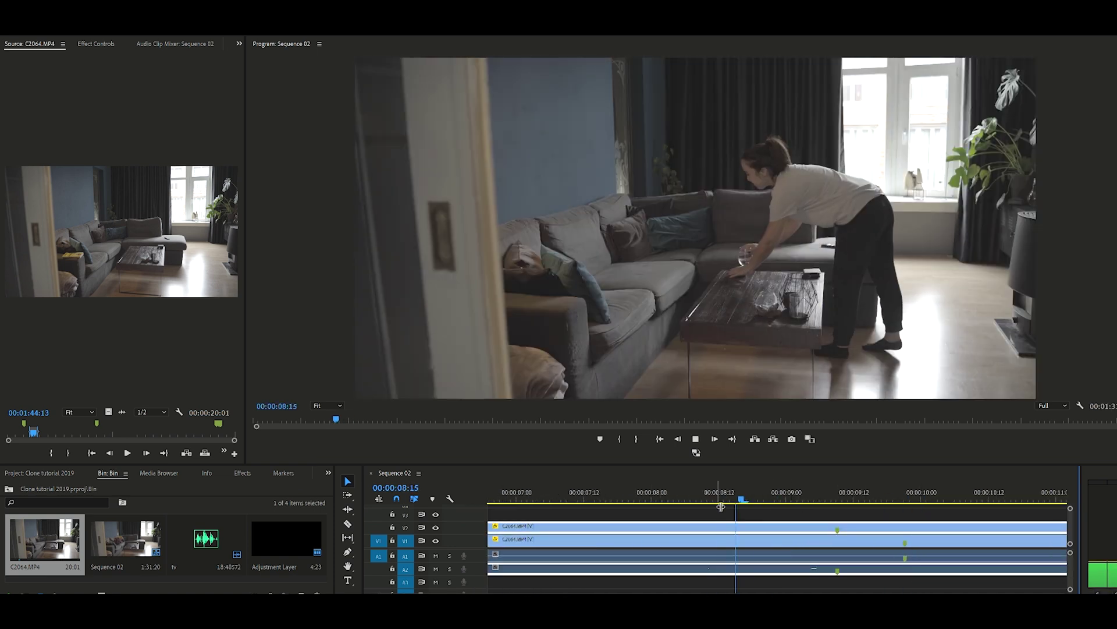
Review the edit from about 7 seconds and select the second take's Opacity in Effect Controls
key("space")
key("minus")
key("minus")
key("minus")
key("minus")
key("space")
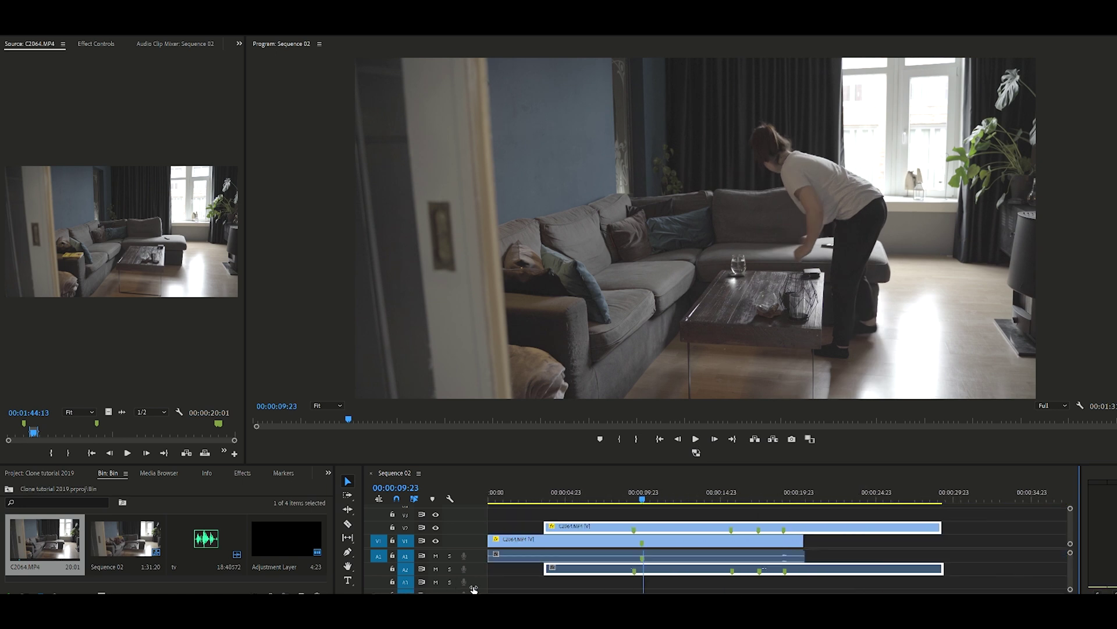
key("space")
left_click_drag(632, 500, 579, 516)
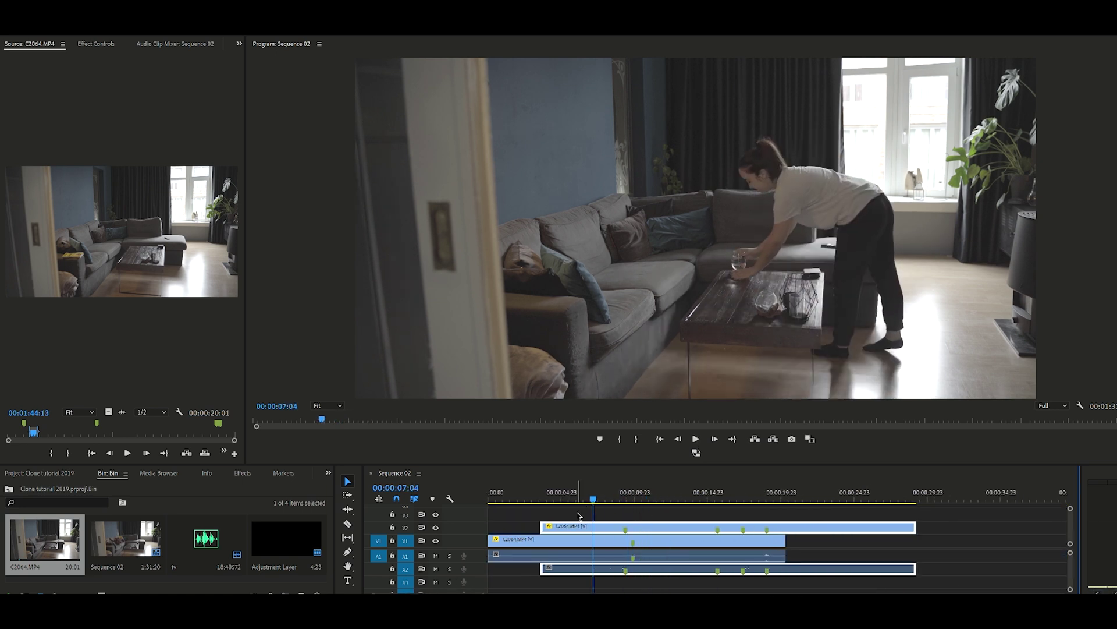
left_click(96, 44)
left_click(35, 173)
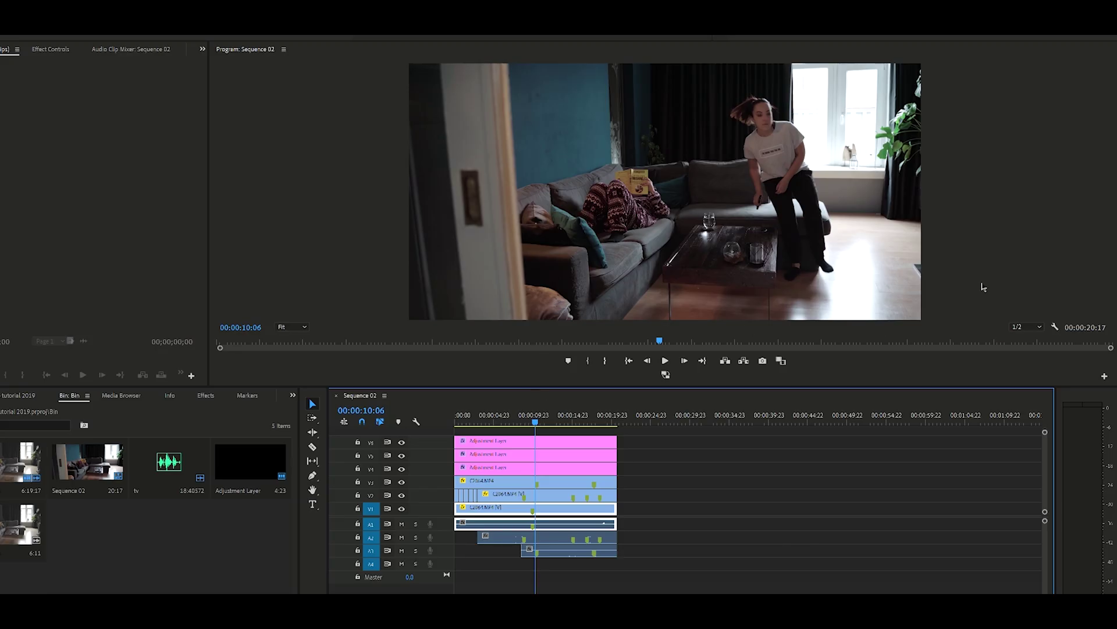
Keep the Program monitor preview at 1/2 resolution
left_click(1019, 324)
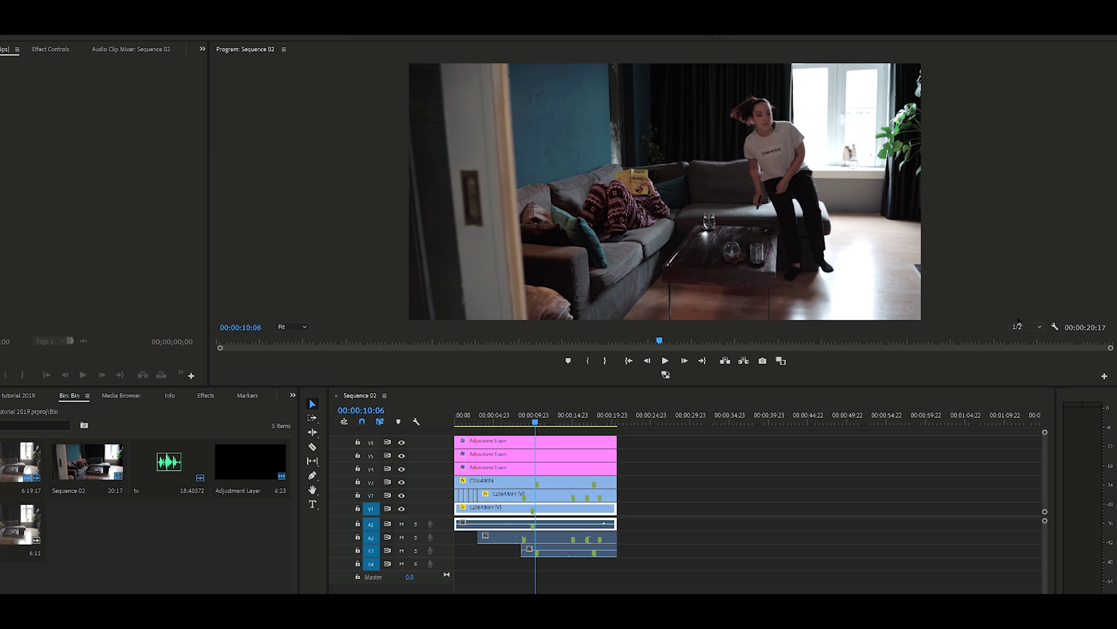
left_click(1031, 373)
left_click(1025, 325)
left_click(1025, 343)
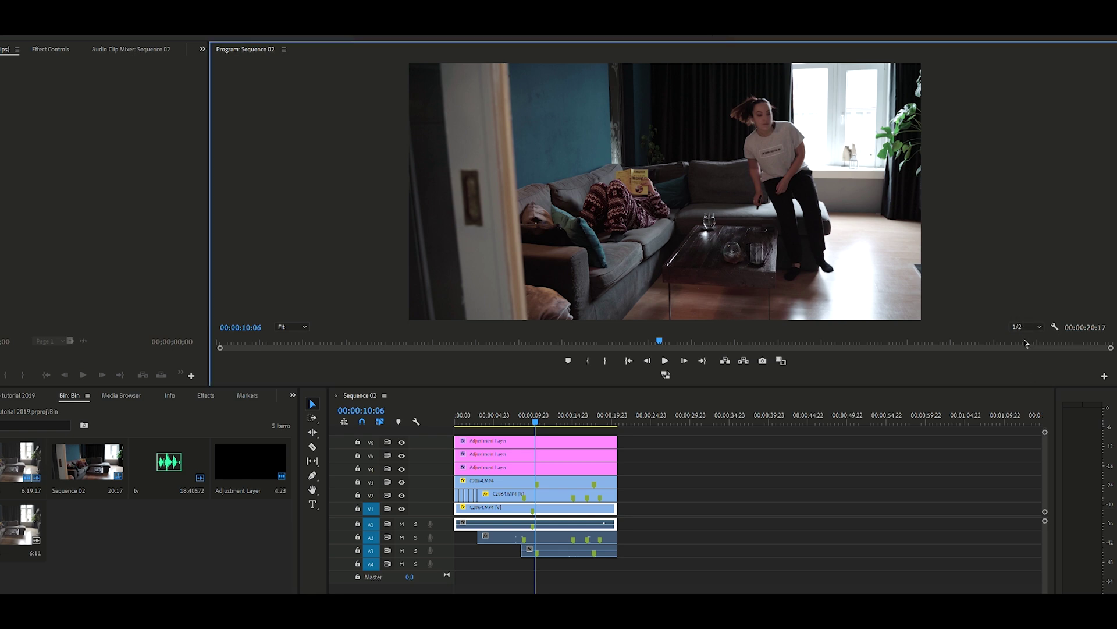
Turn off output for the V6, V5 and V4 adjustment-layer tracks
left_click(401, 442)
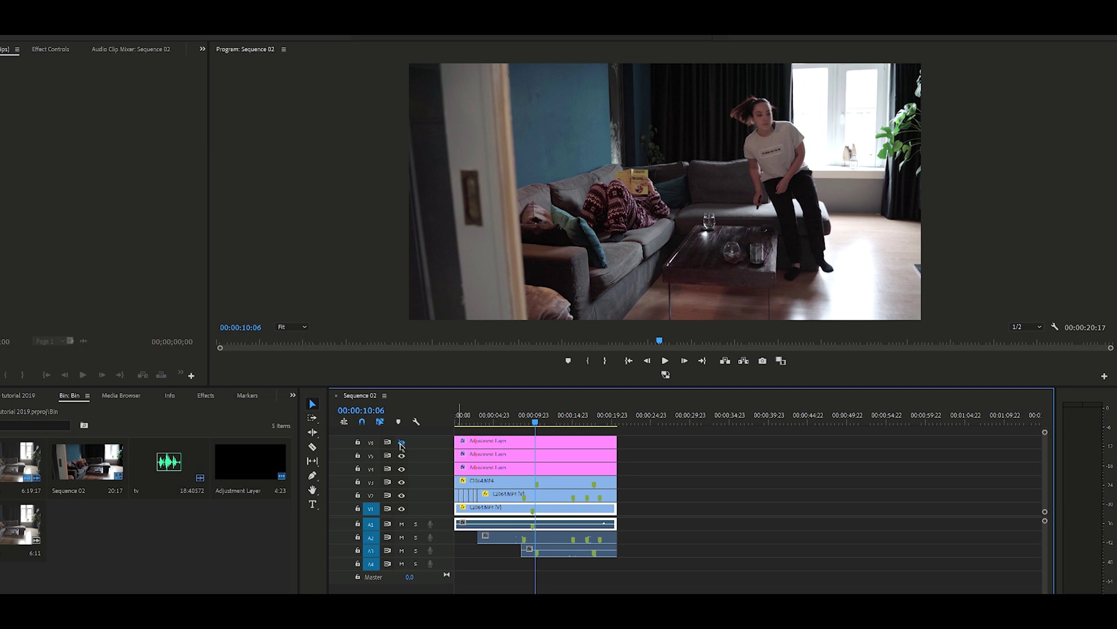
left_click(402, 455)
left_click(401, 468)
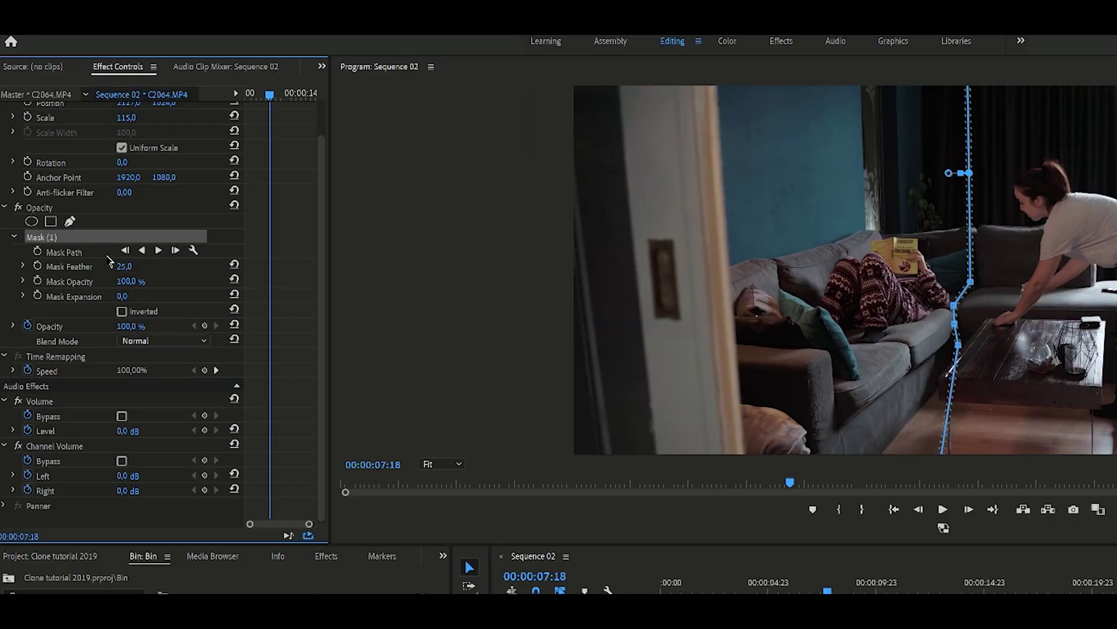
mouse_move(129, 266)
left_mouse_down()
mouse_move(159, 266)
mouse_move(110, 263)
mouse_move(130, 263)
mouse_move(121, 263)
left_mouse_up()
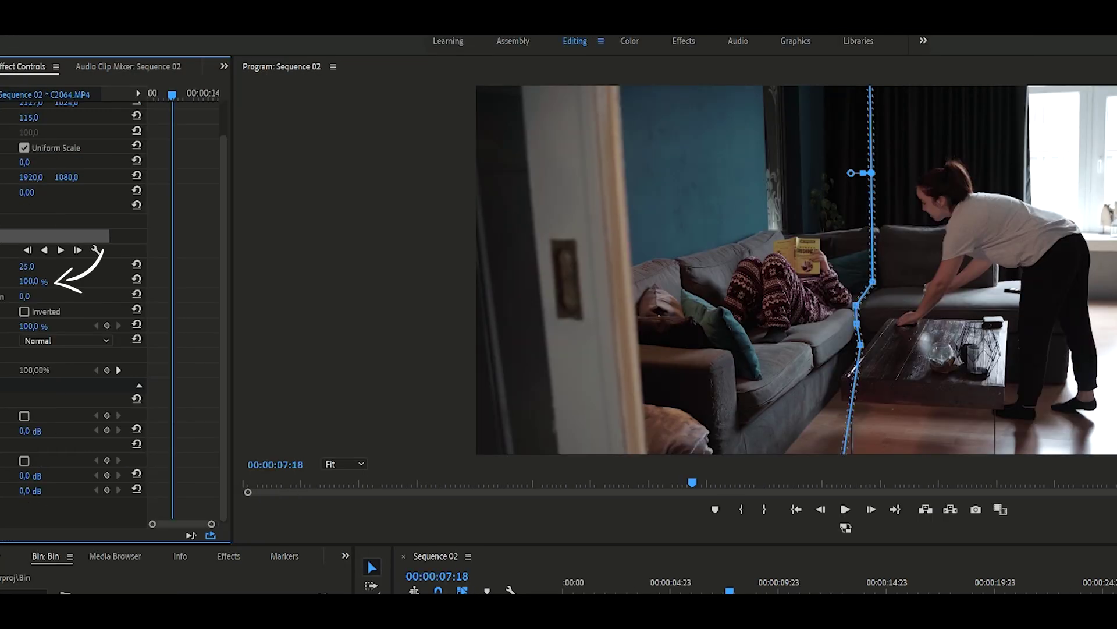
left_click_drag(127, 282, 86, 282)
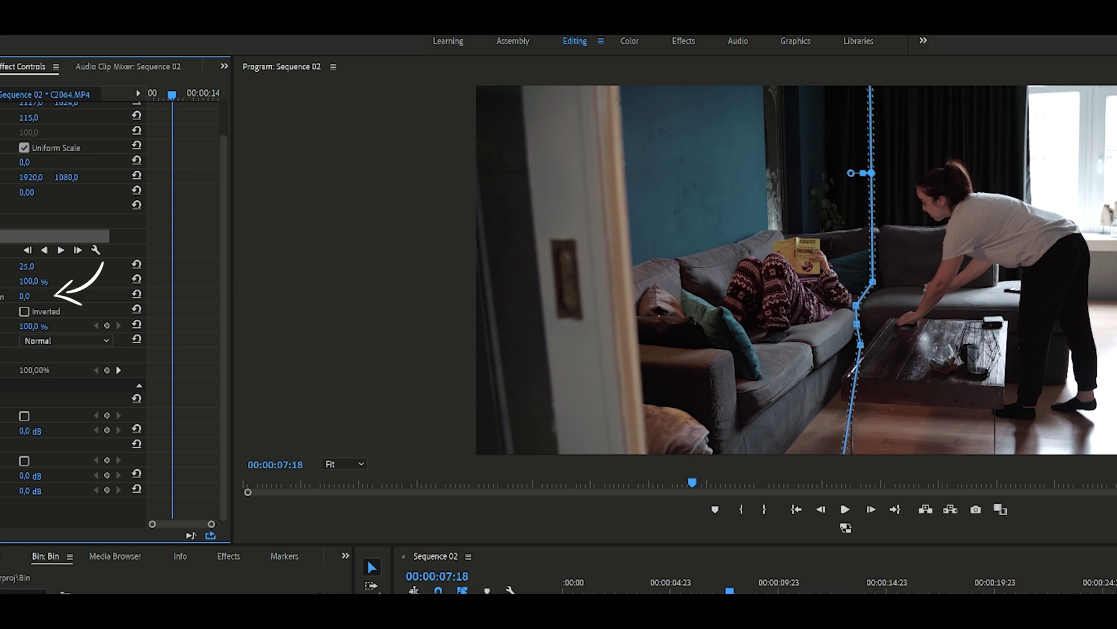
left_click_drag(28, 297, 115, 296)
left_click(35, 294)
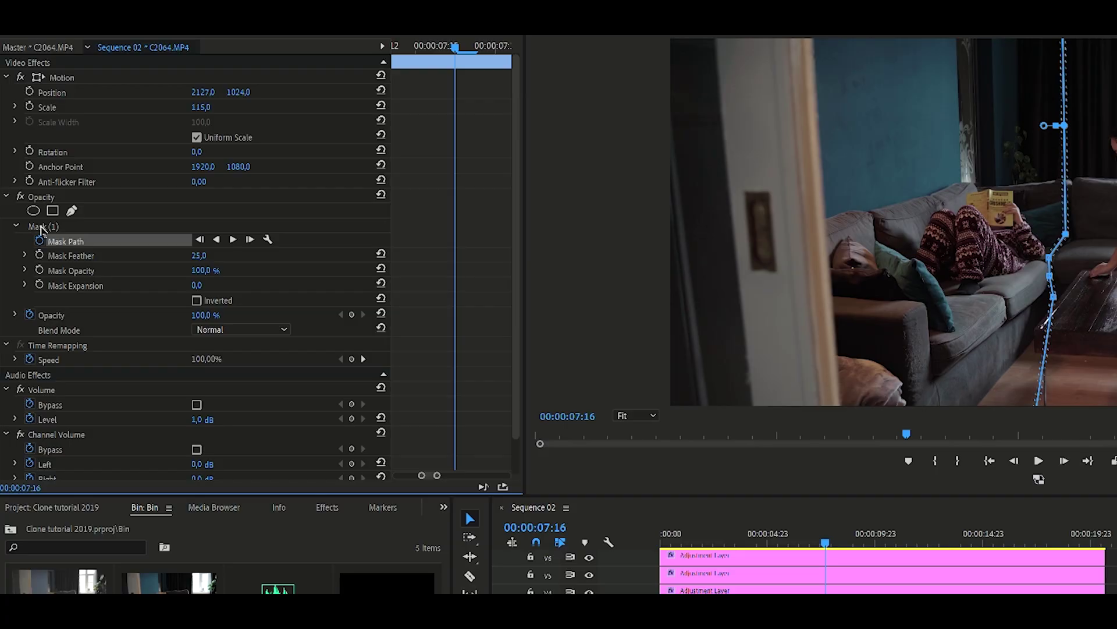
Keyframe the Mask Path at 00:00:07:16, reshaping it at 07:17 and 07:18 to follow the woman
left_click(39, 240)
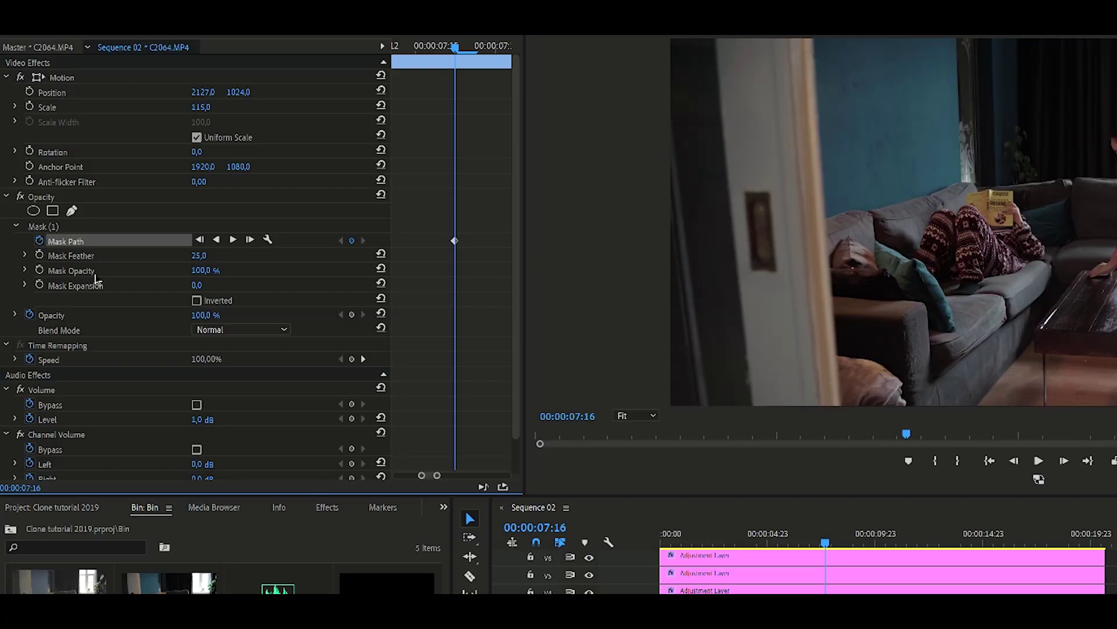
left_click(1061, 455)
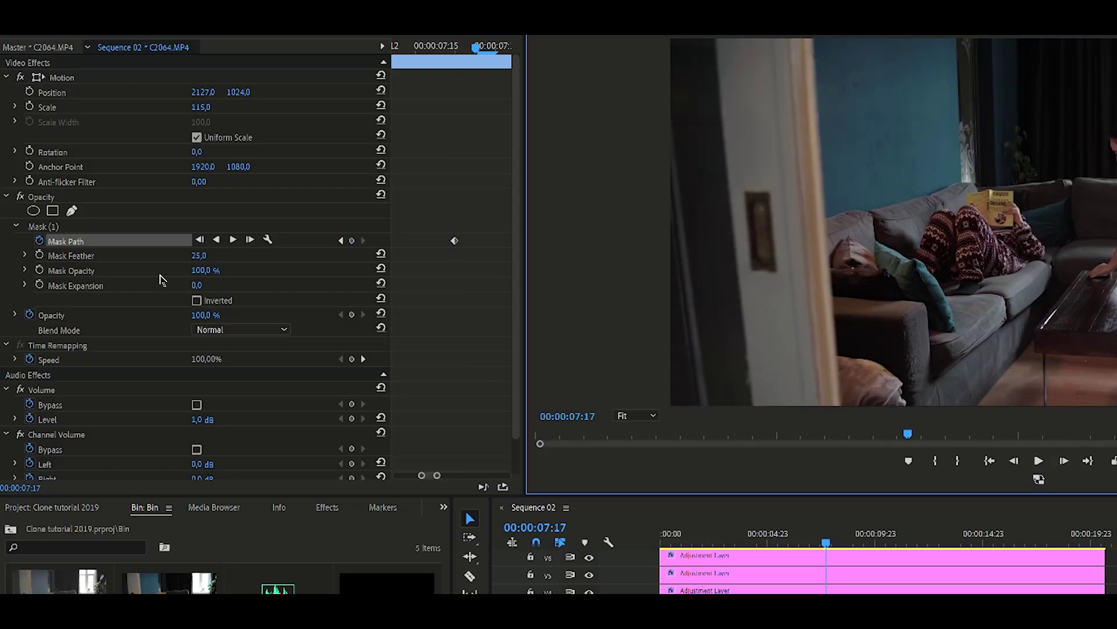
left_click(70, 226)
left_click_drag(1068, 232, 1059, 219)
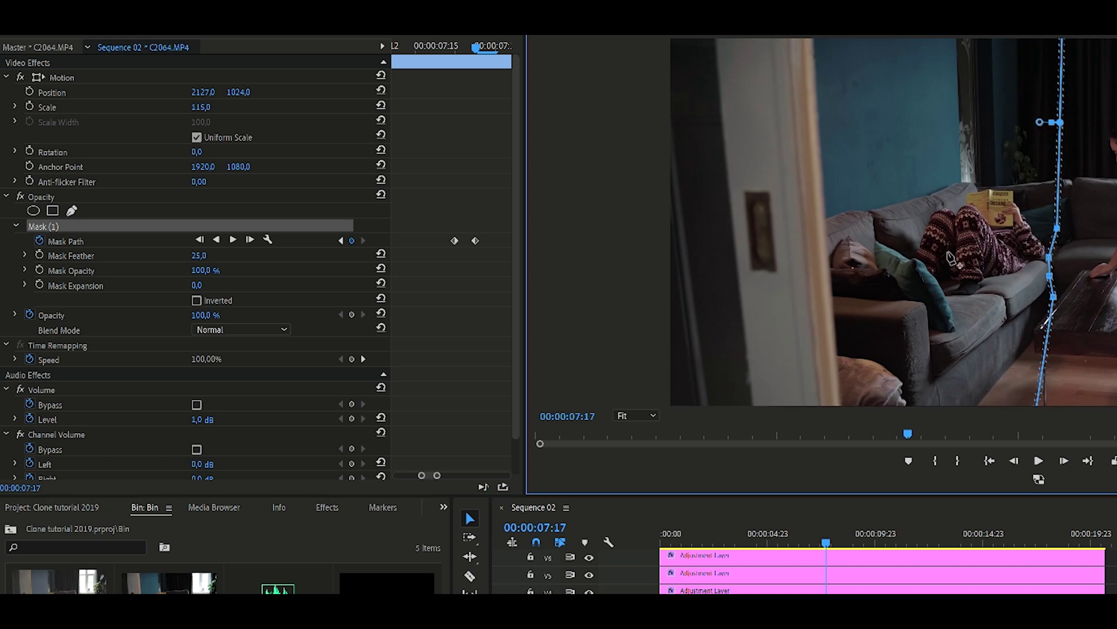
left_click(1068, 455)
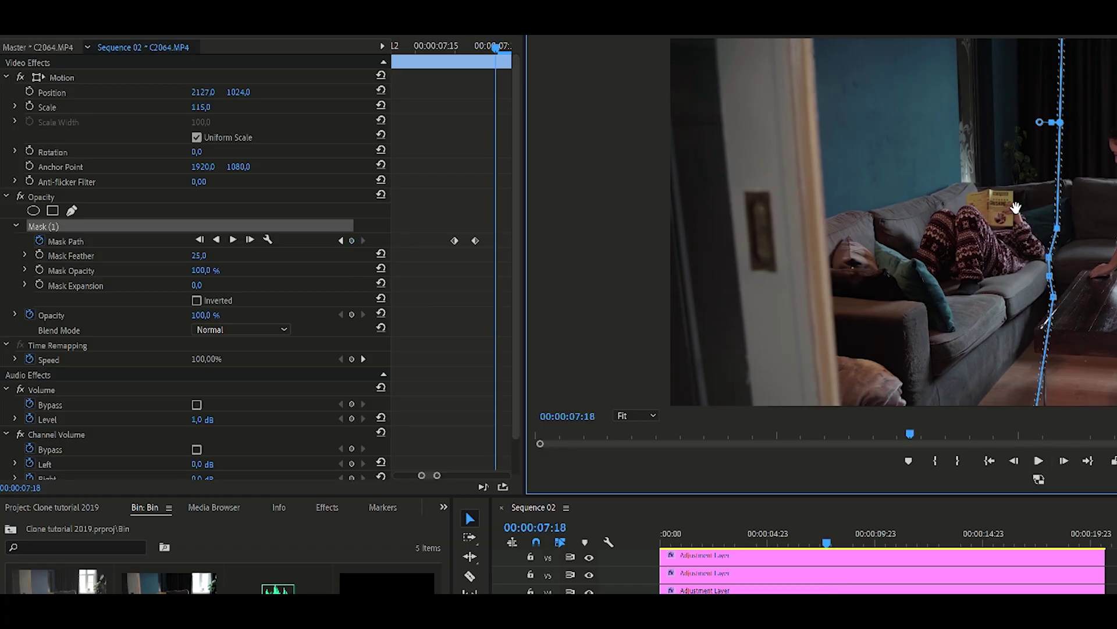
left_click_drag(1049, 257, 1054, 261)
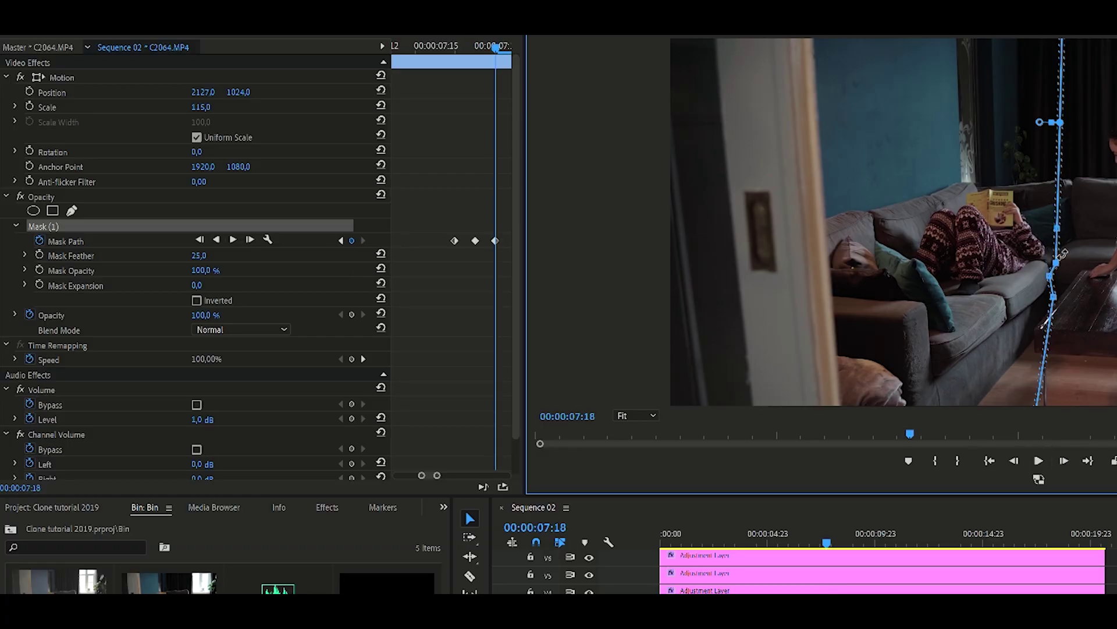